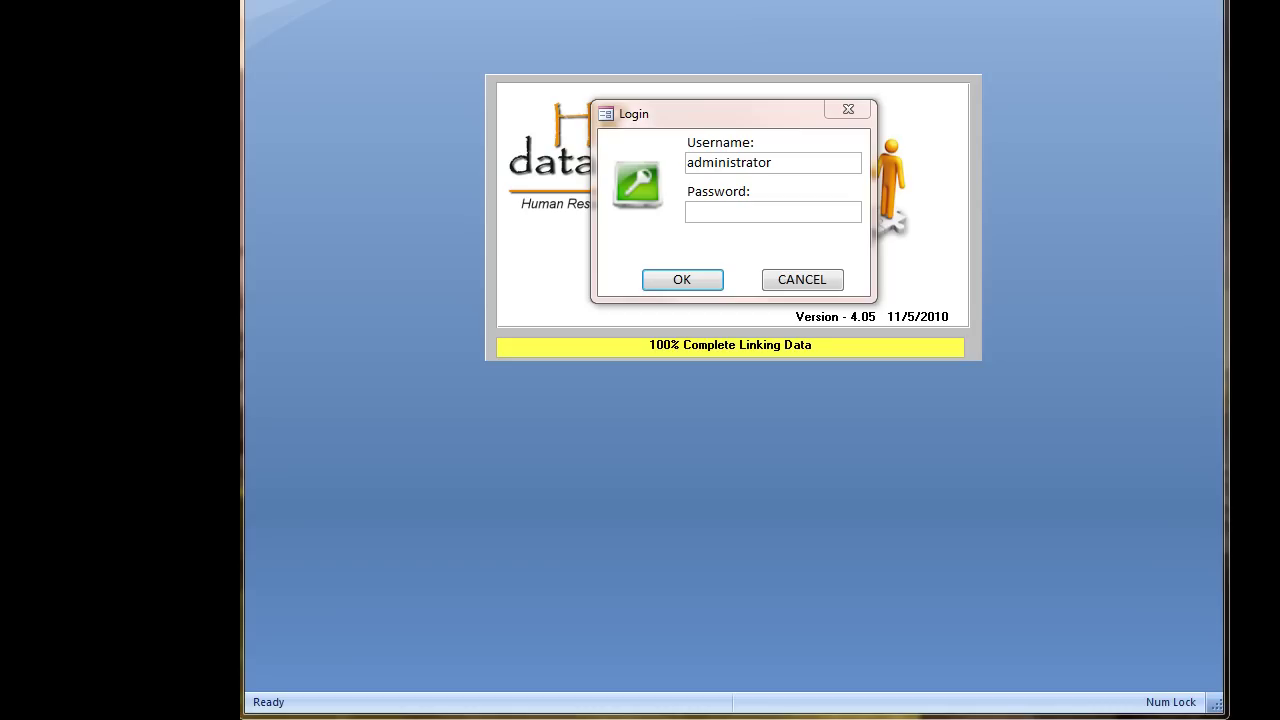
Step: Log in to HR Data Manager with the account password to reach the Home Screen
{"action": "left_click", "coordinate": [749, 210]}
{"action": "type", "text": "********"}
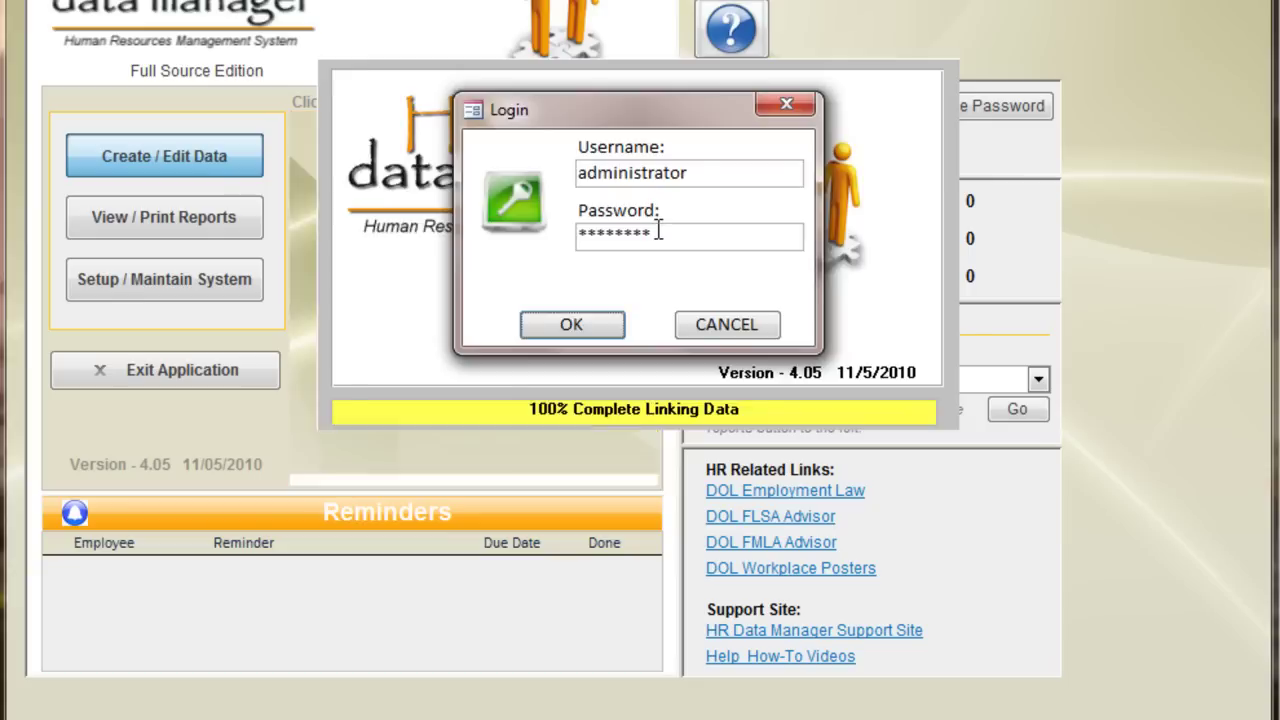
{"action": "key", "text": "Return"}
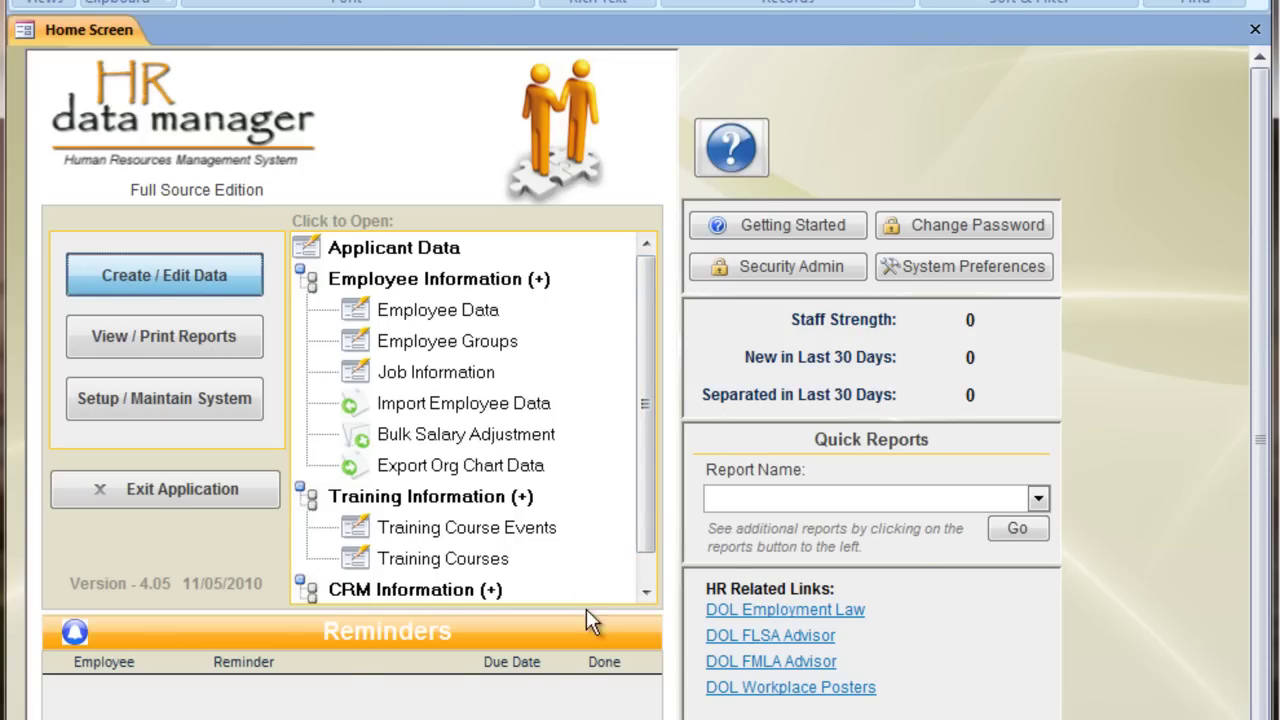
{"action": "left_click", "coordinate": [195, 336]}
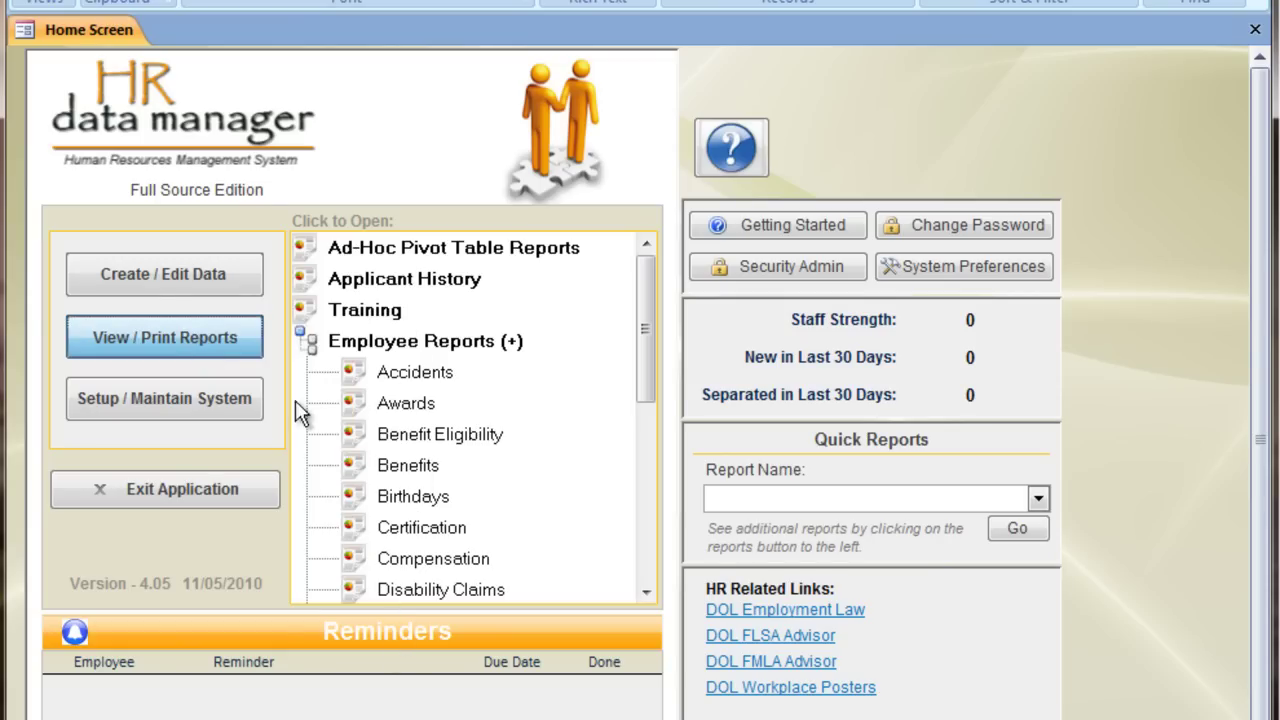
{"action": "left_click", "coordinate": [229, 397]}
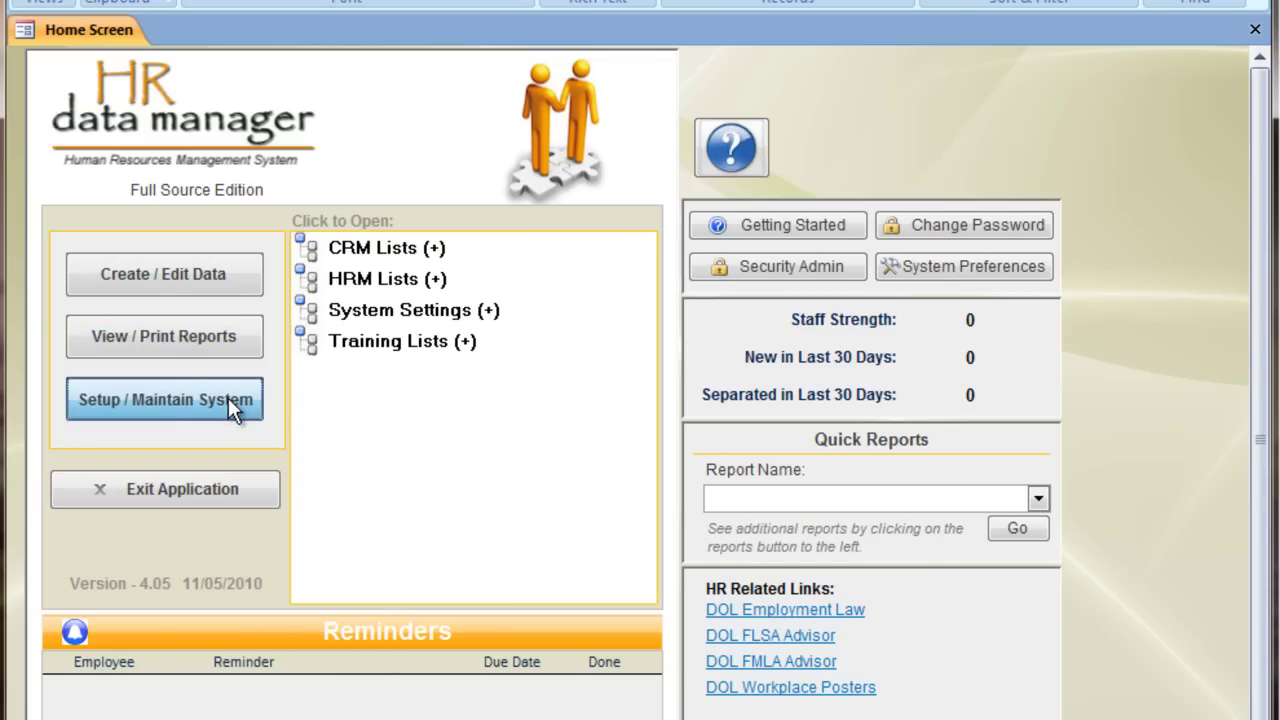
{"action": "left_click", "coordinate": [349, 280]}
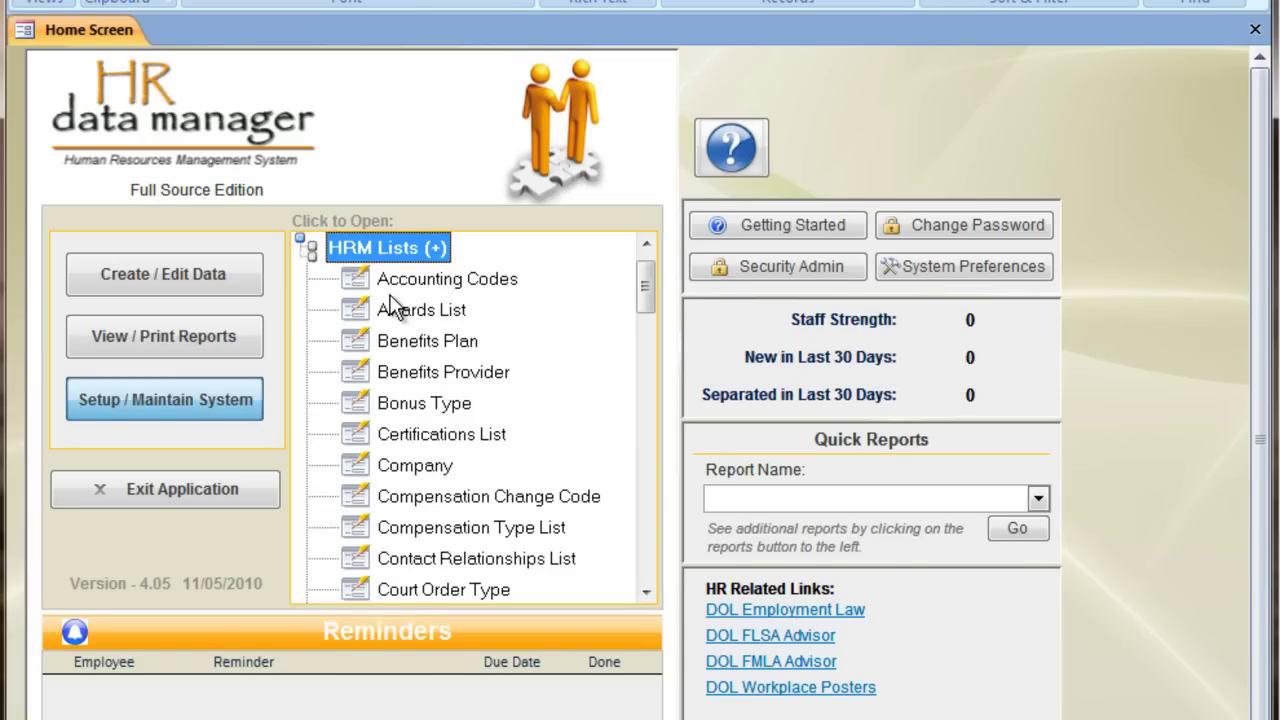
{"action": "left_click", "coordinate": [218, 284]}
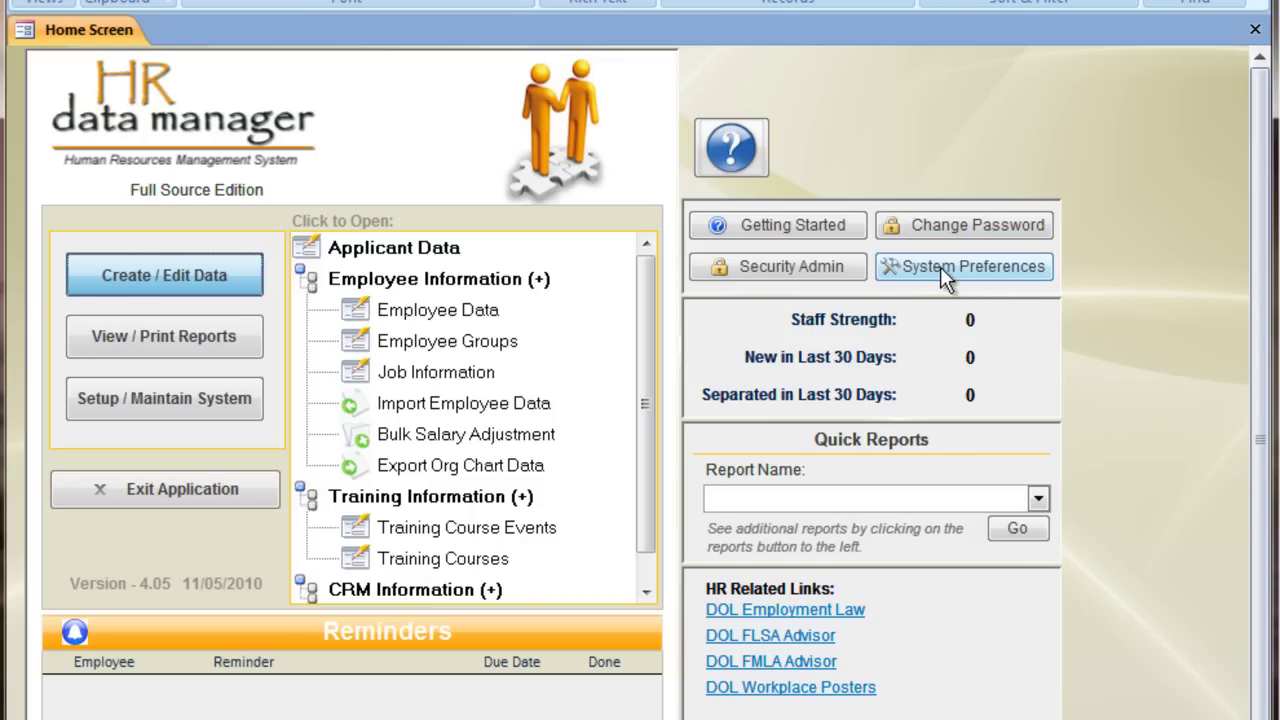
Step: Open Security Administration and review the existing Administrator and Trial accounts
{"action": "left_click", "coordinate": [819, 269]}
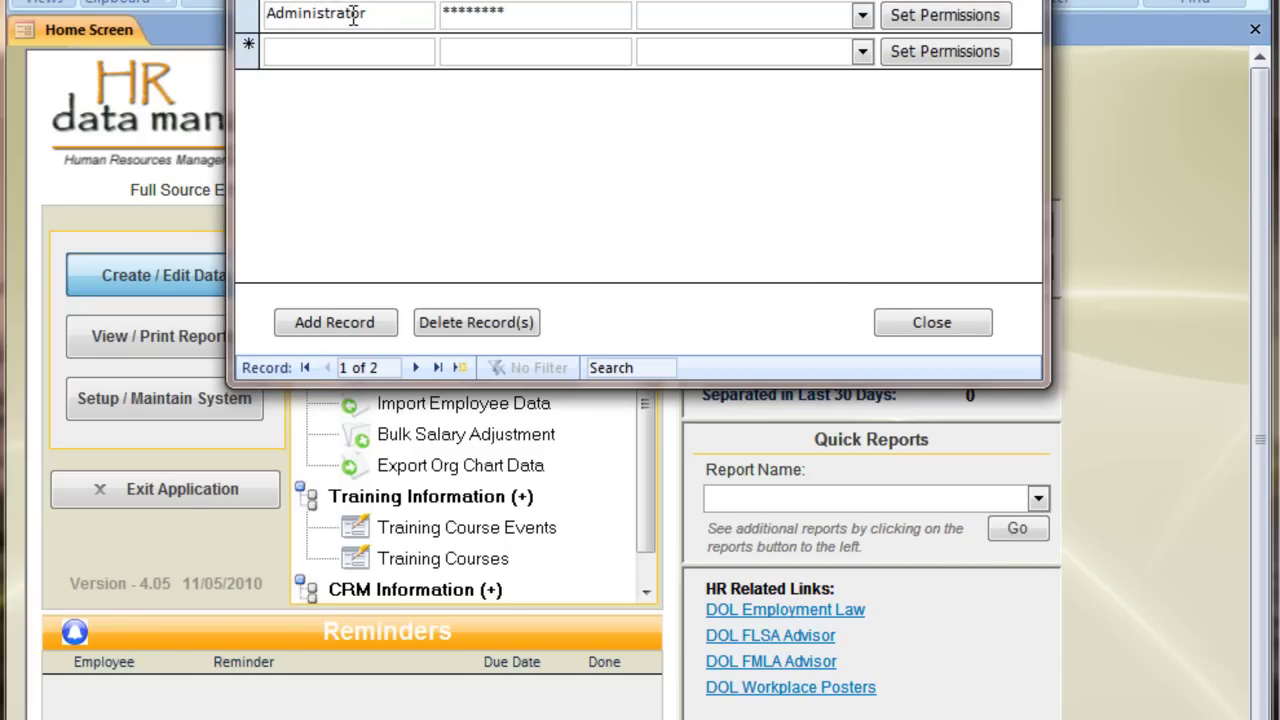
{"action": "left_click", "coordinate": [490, 12]}
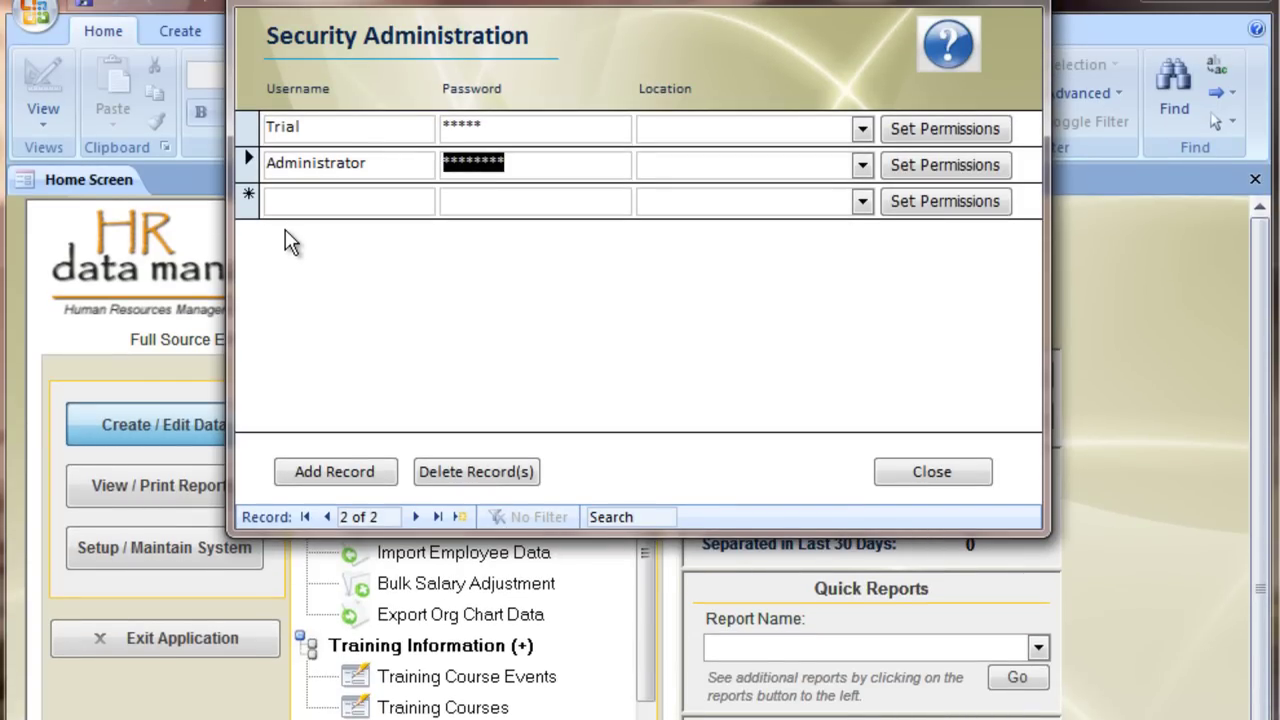
{"action": "left_click", "coordinate": [327, 132]}
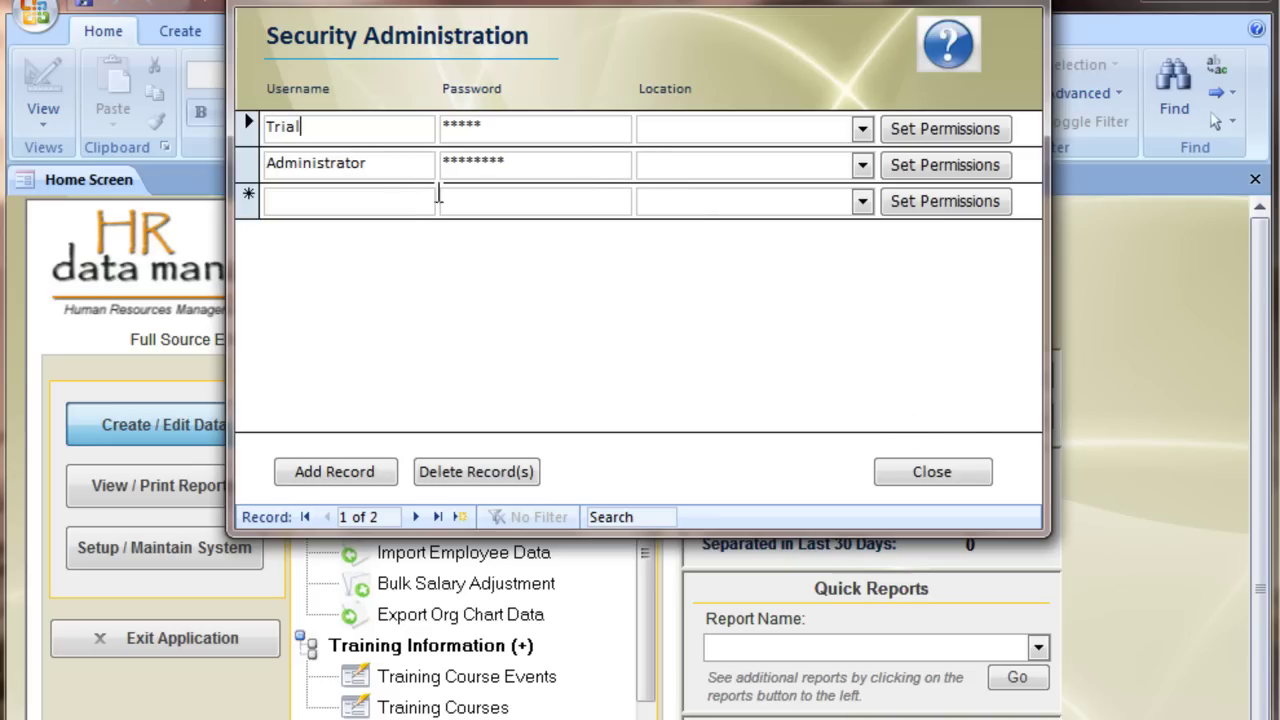
Step: Add a third user in the blank row with a new username and password
{"action": "left_click", "coordinate": [388, 203]}
{"action": "type", "text": "mynewuser"}
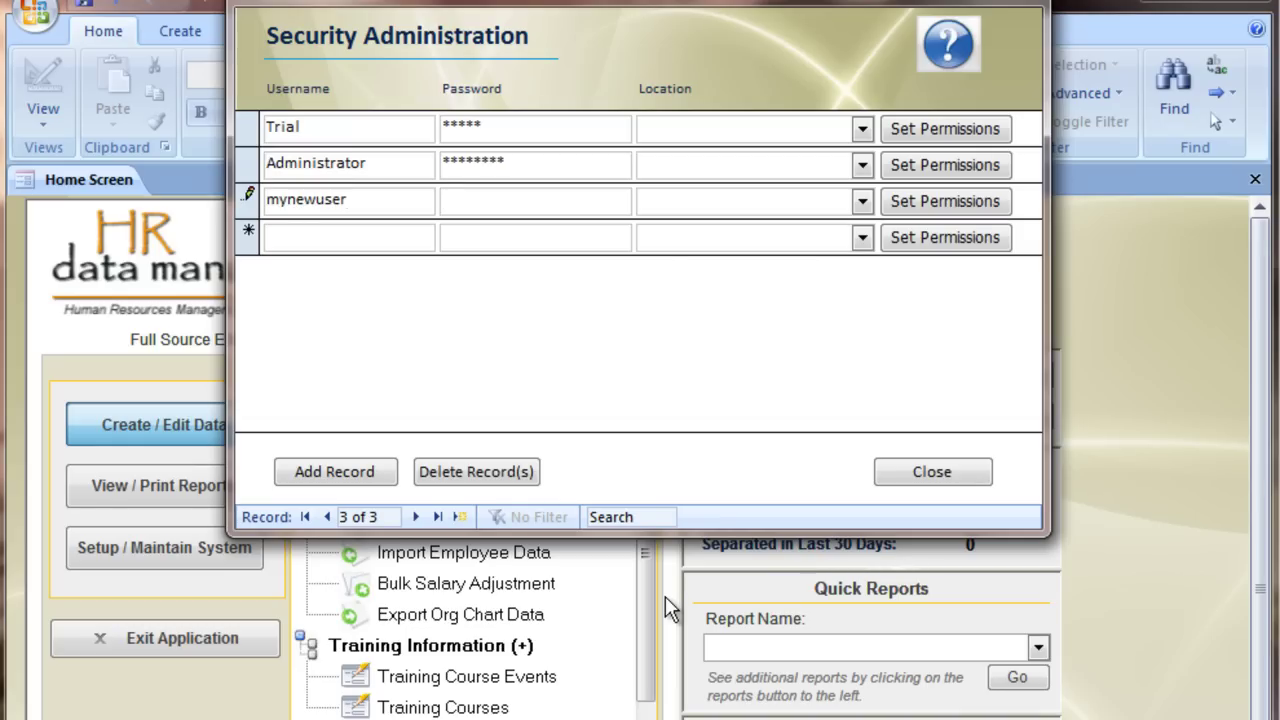
{"action": "key", "text": "Tab"}
{"action": "type", "text": "password"}
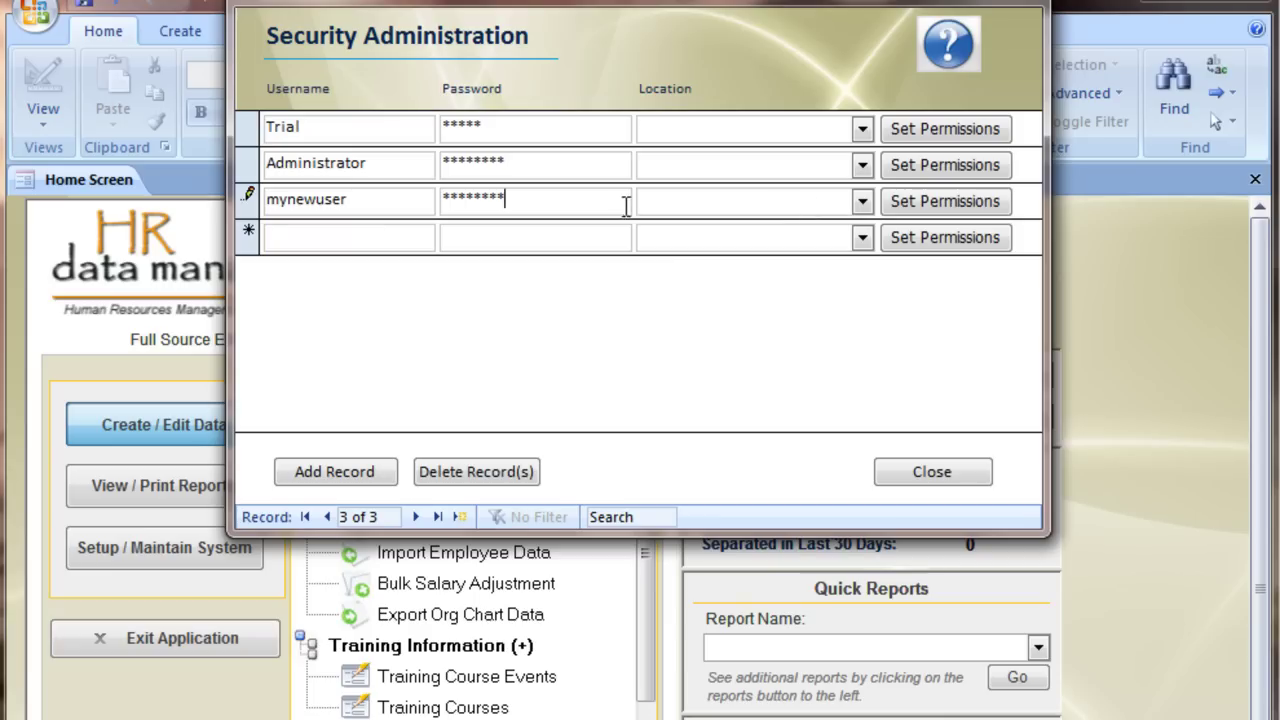
{"action": "left_click", "coordinate": [865, 203]}
Step: Load all nine security groups into the new user's permissions, then close them
{"action": "left_click", "coordinate": [983, 203]}
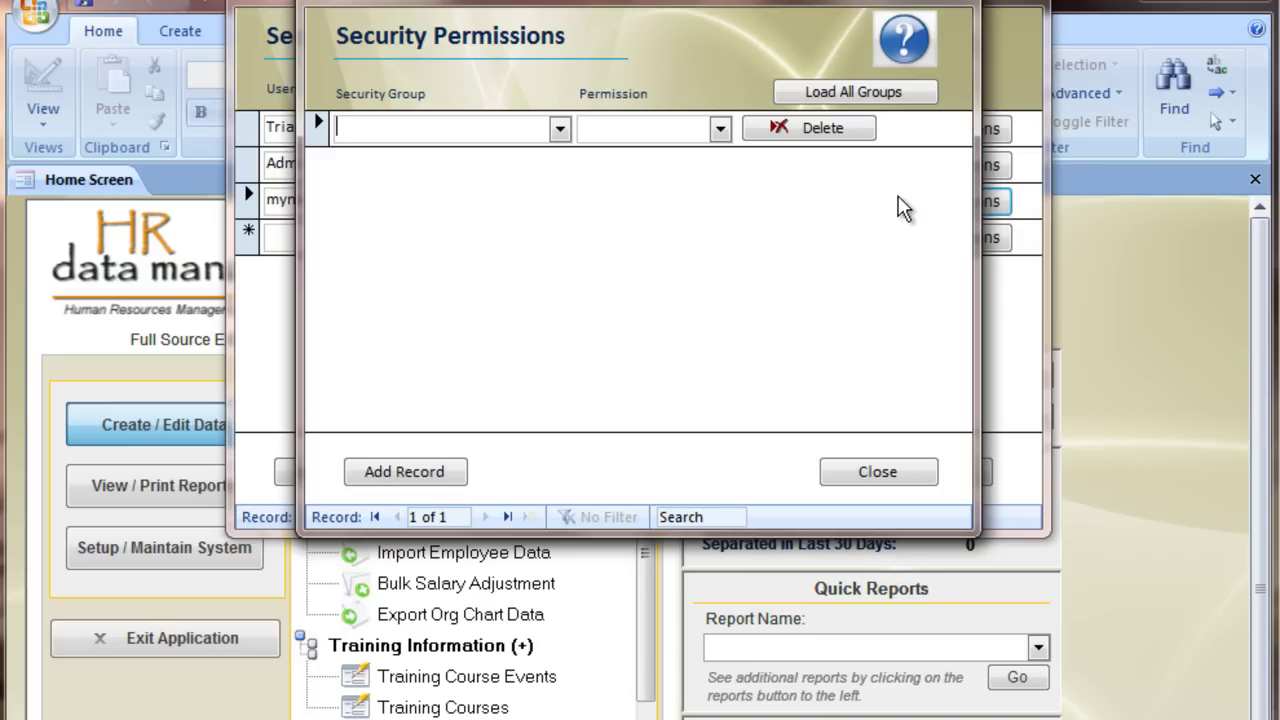
{"action": "left_click", "coordinate": [872, 94]}
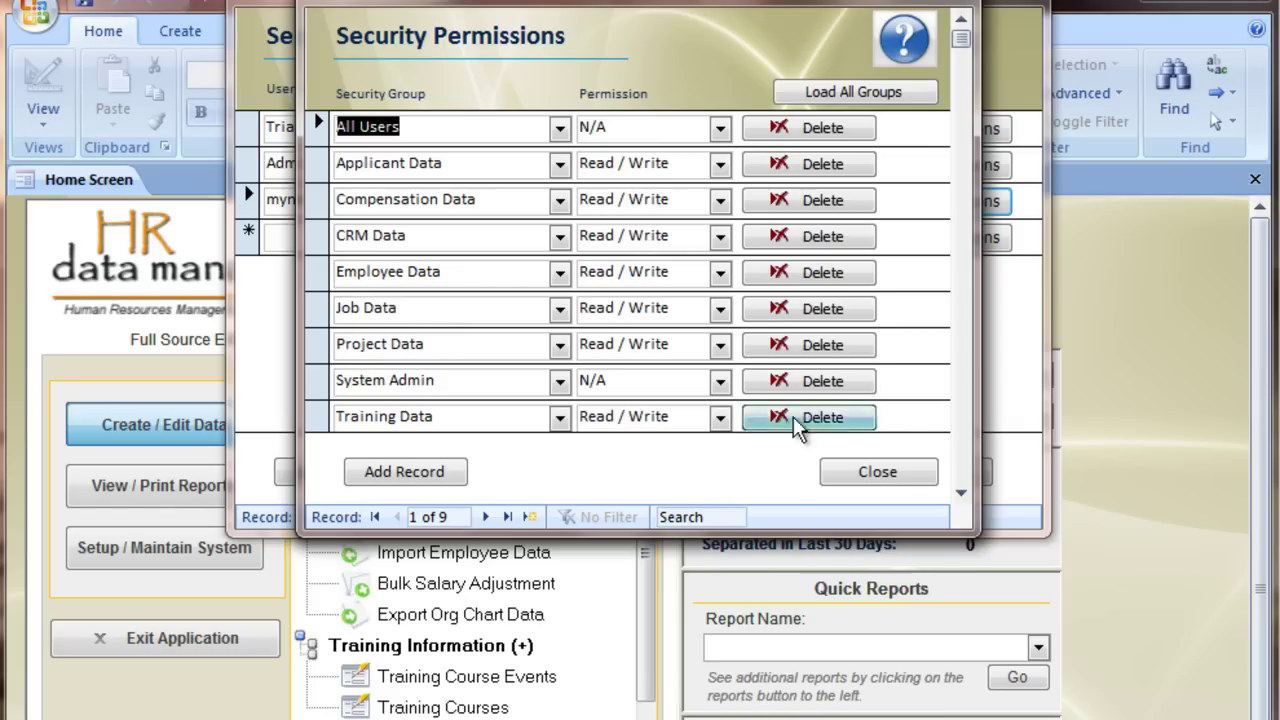
{"action": "left_click", "coordinate": [869, 478]}
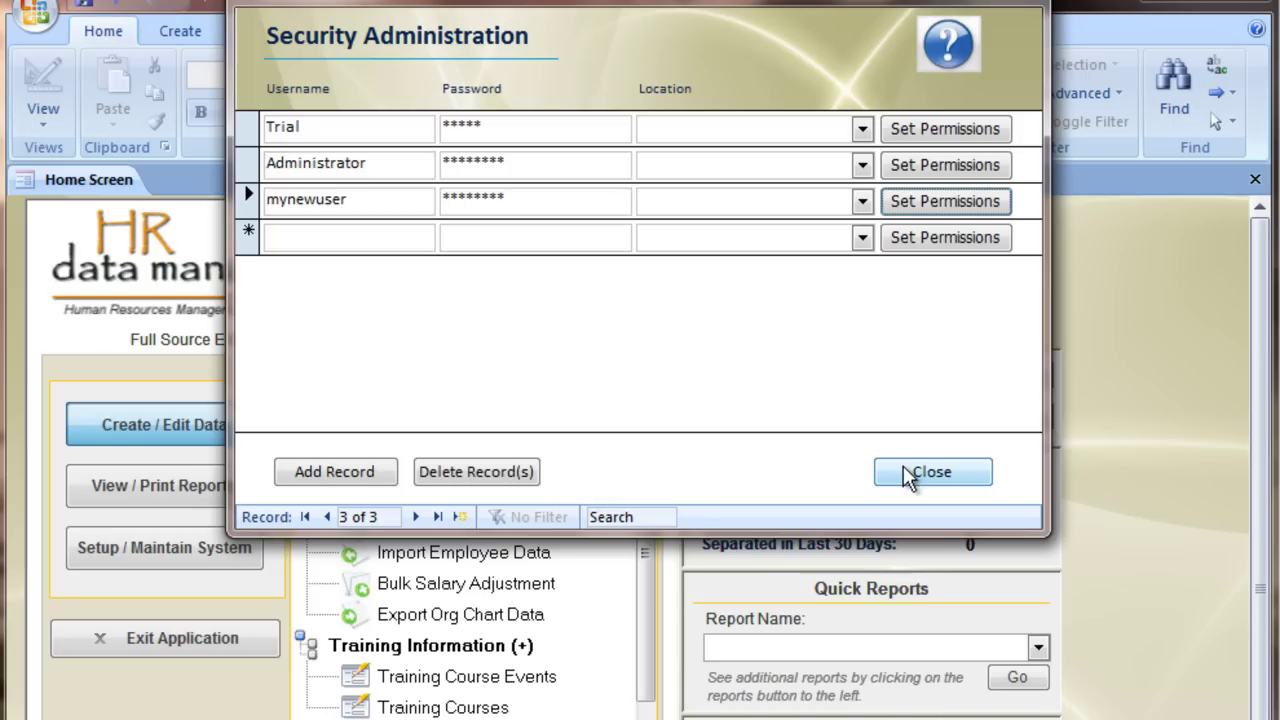
Step: Close user administration, expand HRM Lists under setup lists, and scroll to Departments List
{"action": "left_click", "coordinate": [905, 474]}
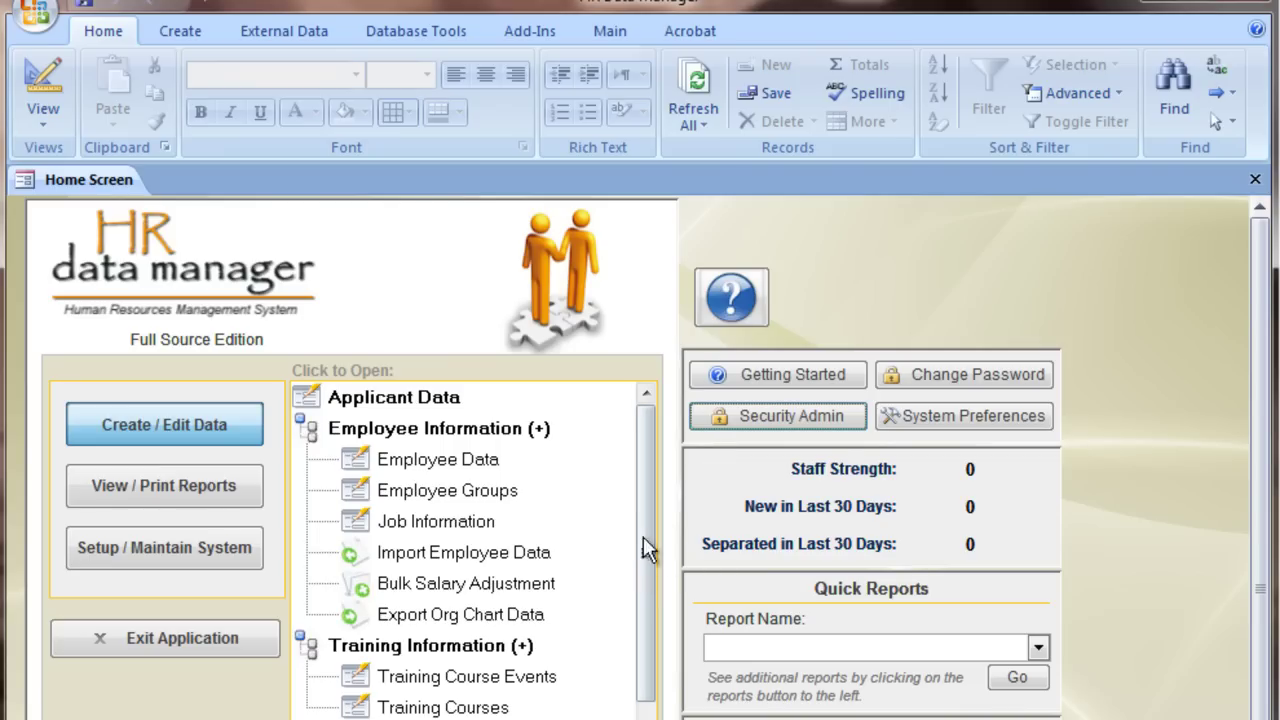
{"action": "left_click", "coordinate": [167, 545]}
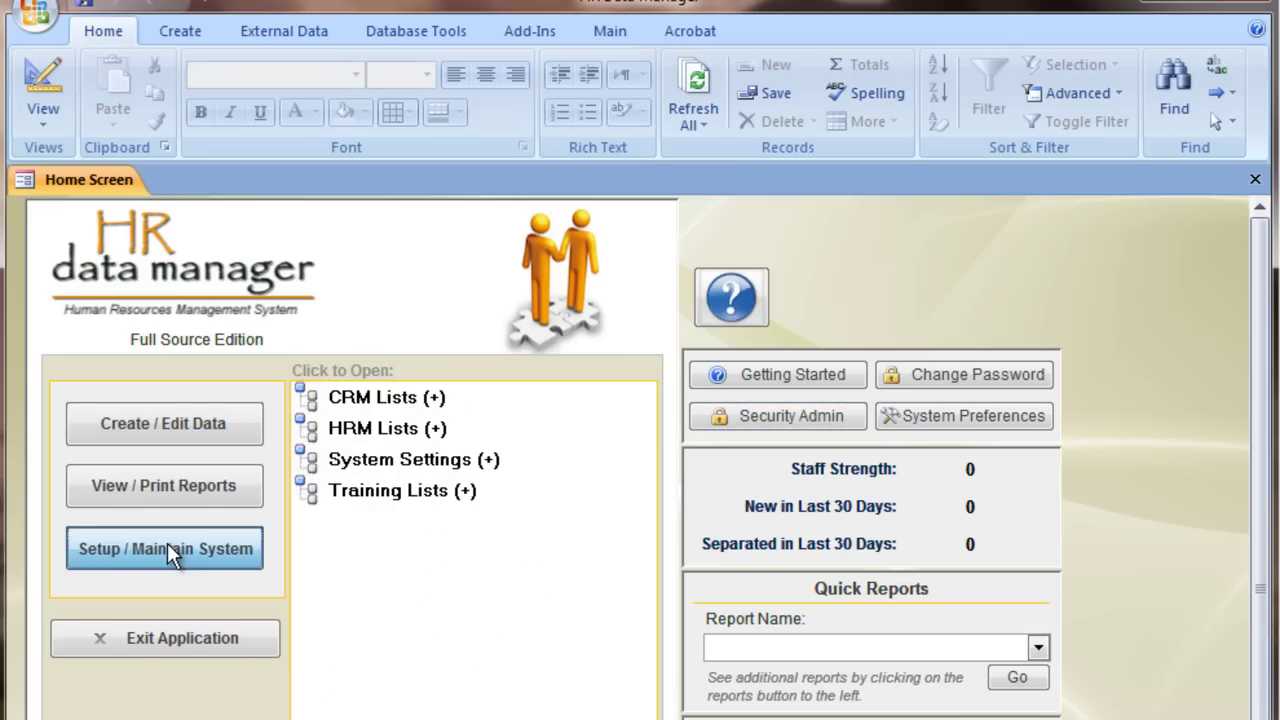
{"action": "left_click", "coordinate": [381, 430]}
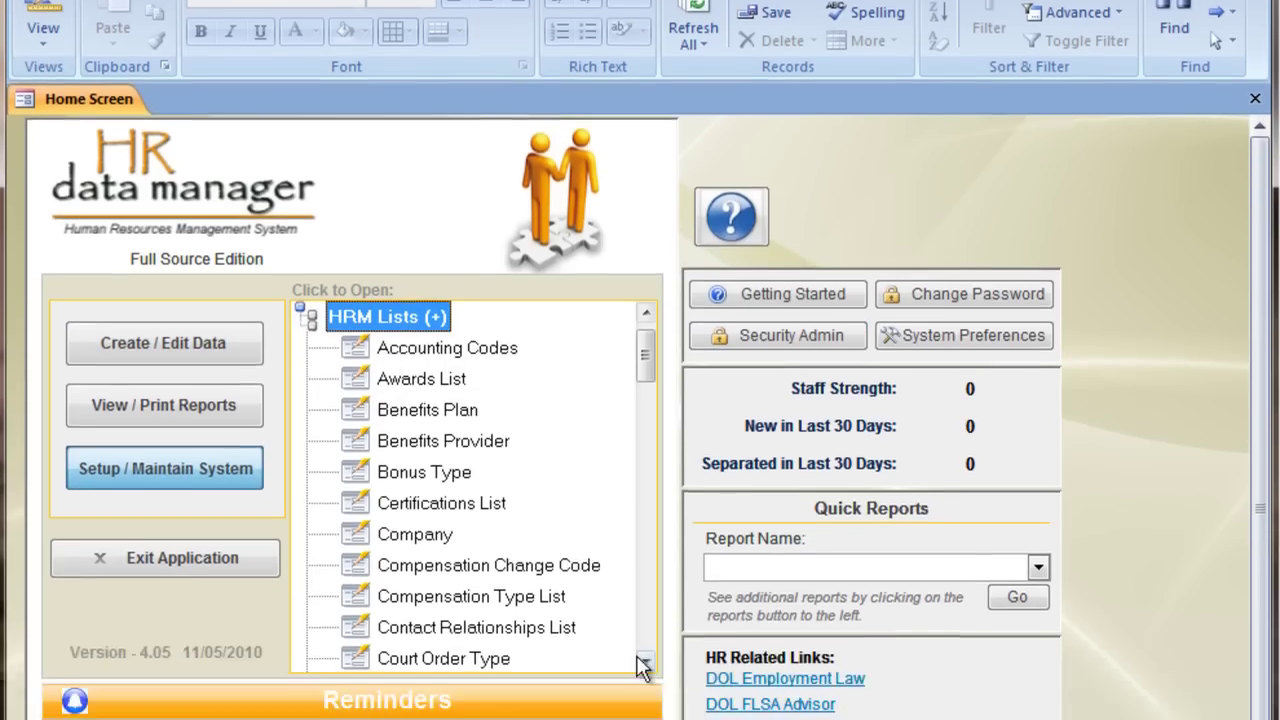
{"action": "left_click", "coordinate": [645, 625]}
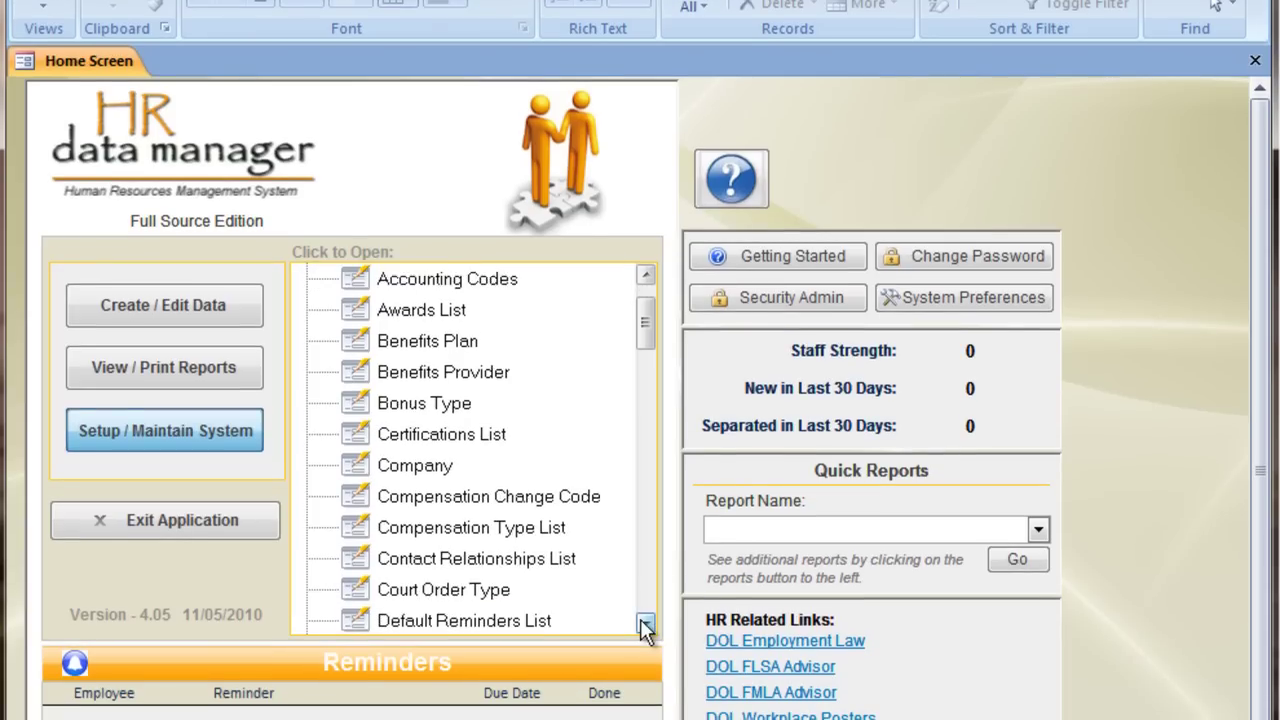
{"action": "left_click", "coordinate": [645, 625]}
{"action": "left_click", "coordinate": [645, 625]}
{"action": "left_click", "coordinate": [645, 625]}
{"action": "left_click", "coordinate": [645, 625]}
{"action": "left_click", "coordinate": [645, 625]}
{"action": "left_click", "coordinate": [645, 625]}
{"action": "left_click", "coordinate": [645, 625]}
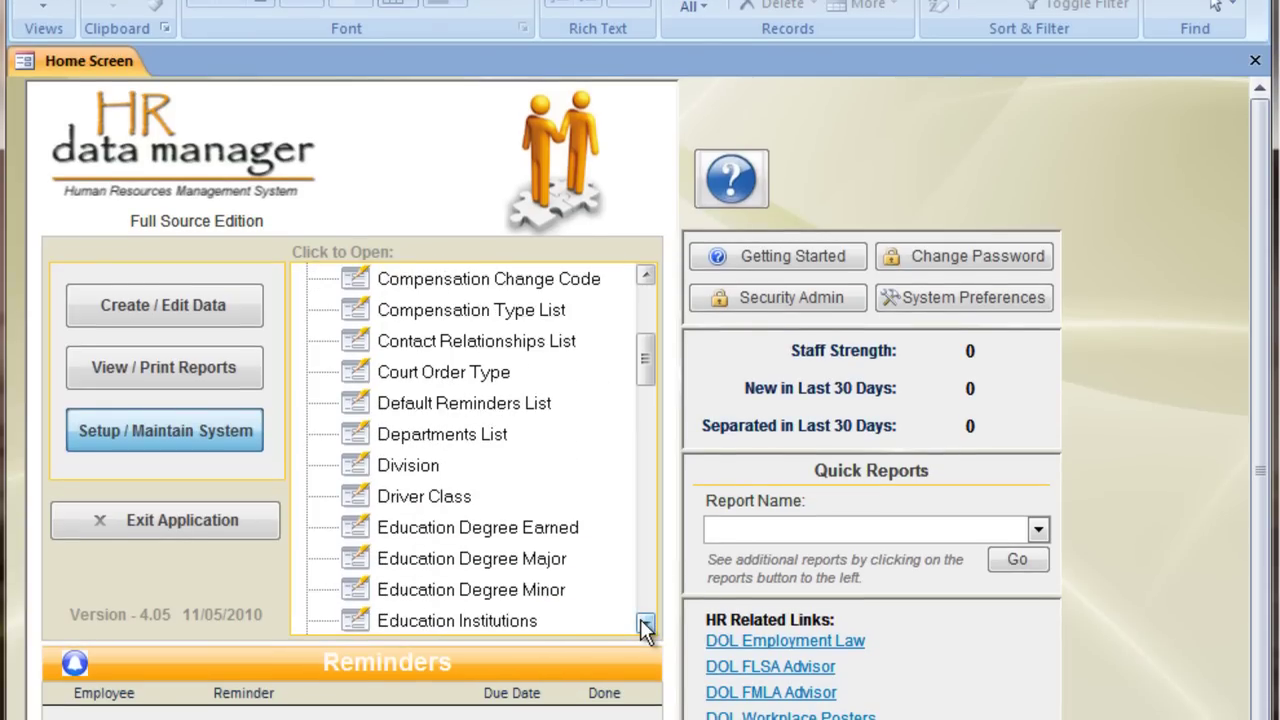
Step: Enter Engineering, Accounting and Quality Control in the Departments List, then close it
{"action": "left_click", "coordinate": [443, 444]}
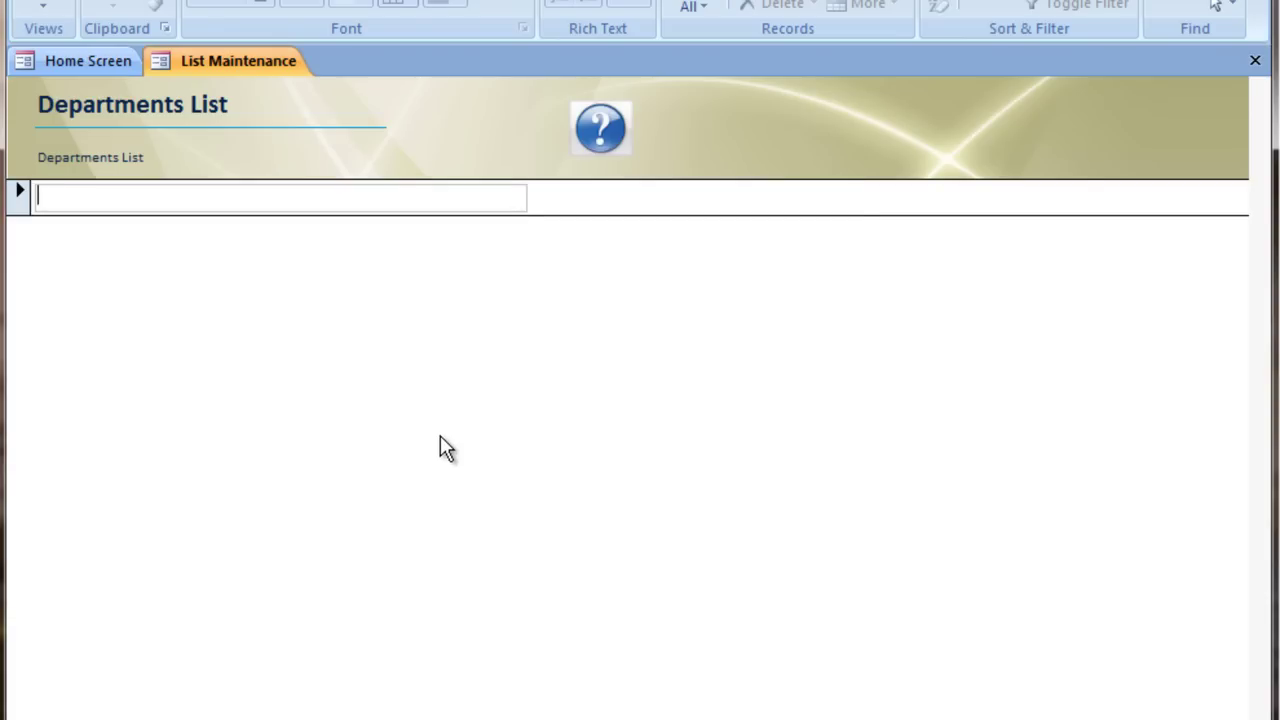
{"action": "type", "text": "Engineering"}
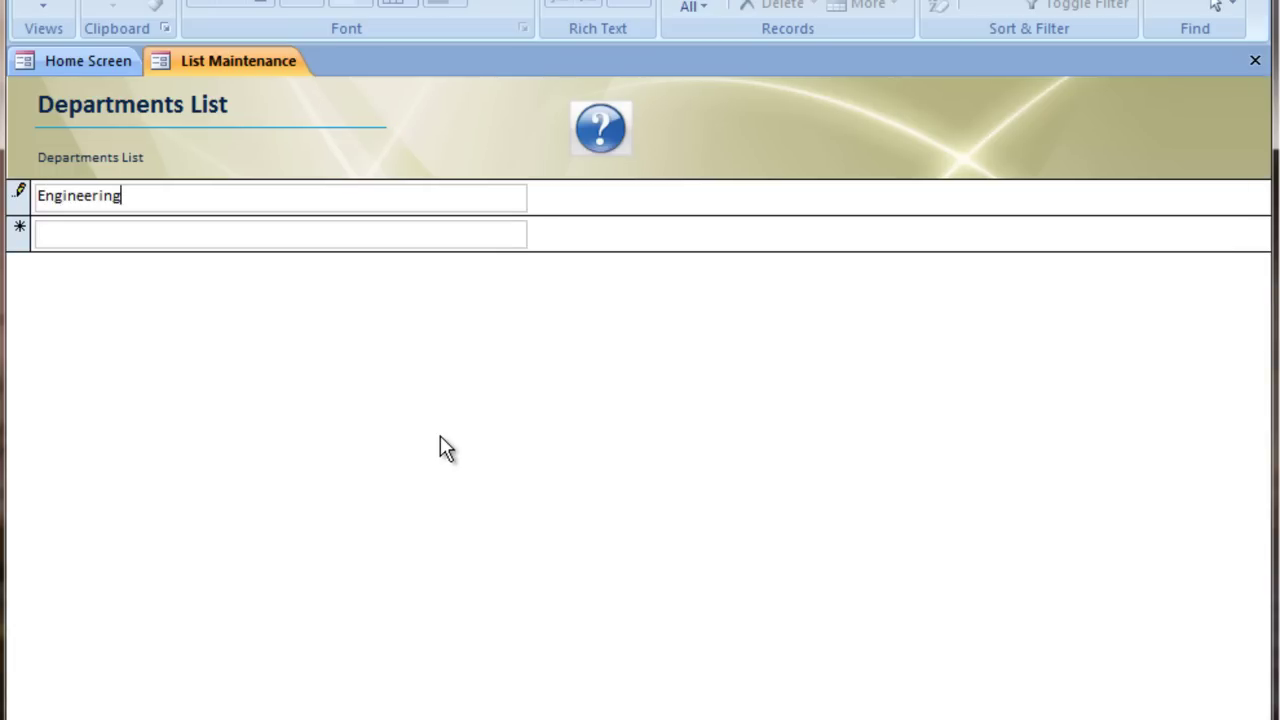
{"action": "key", "text": "Tab"}
{"action": "type", "text": "Accounting"}
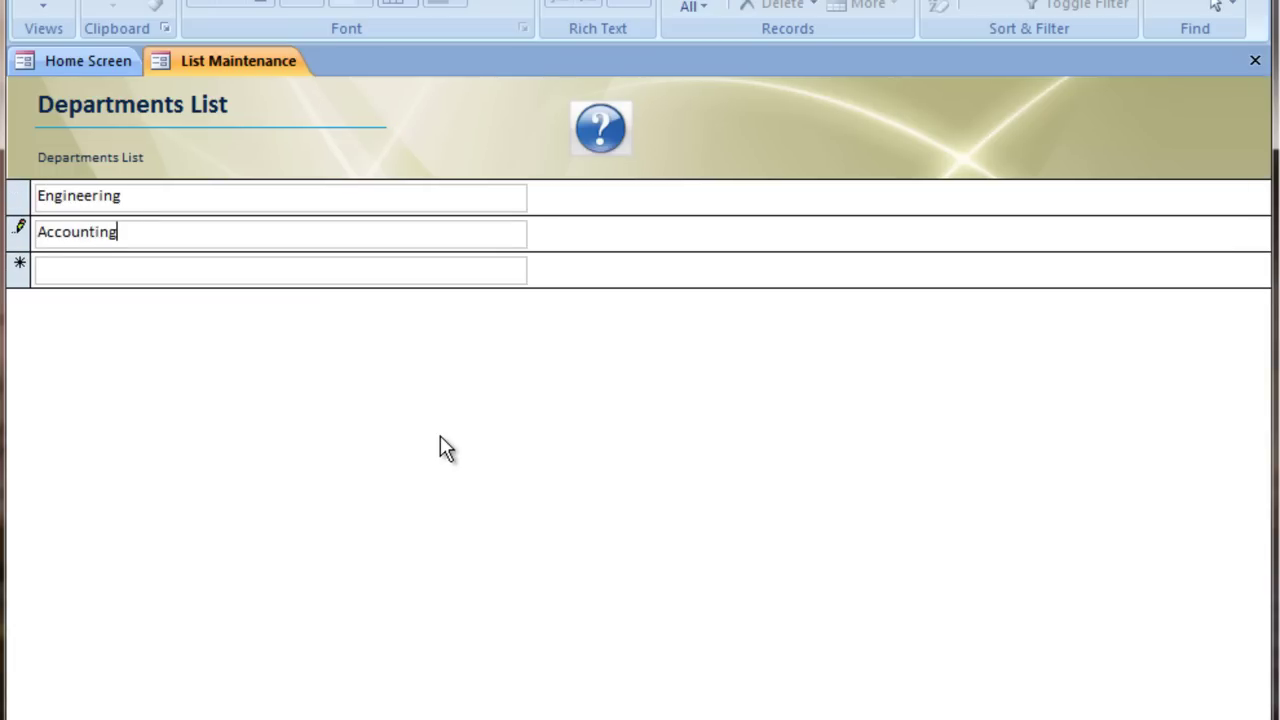
{"action": "key", "text": "Tab"}
{"action": "type", "text": "Q"}
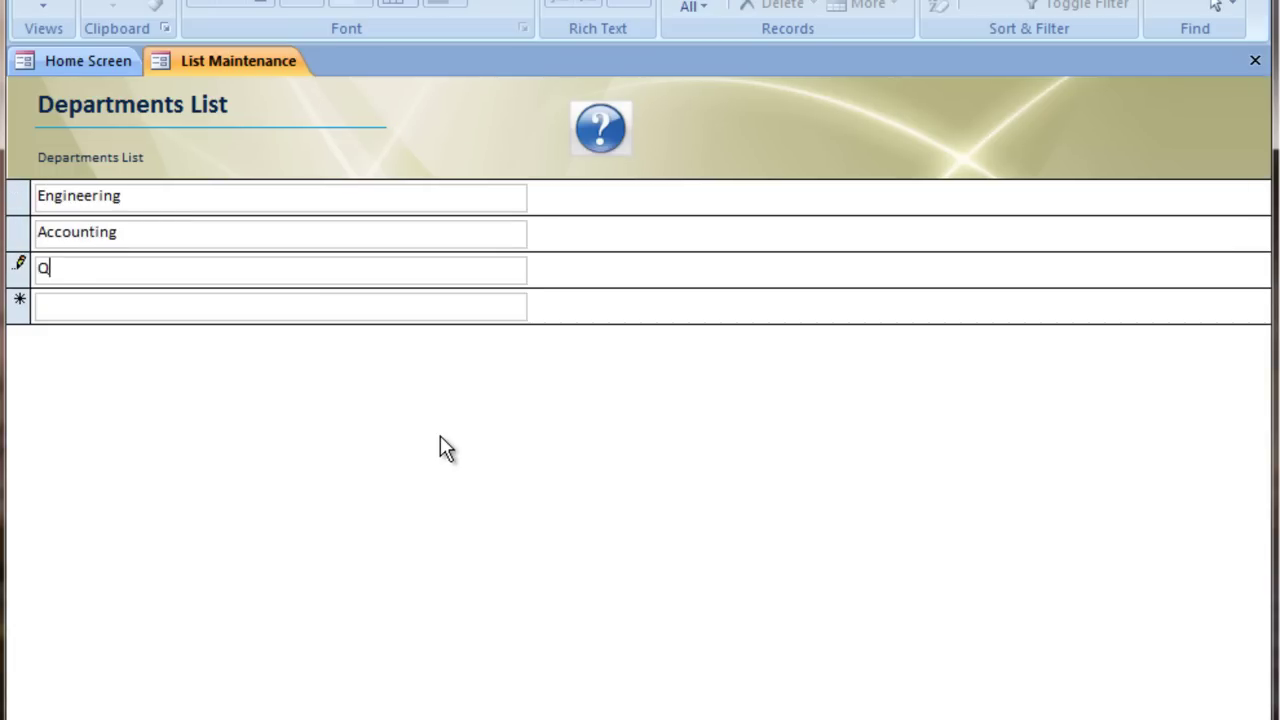
{"action": "type", "text": "uality Control"}
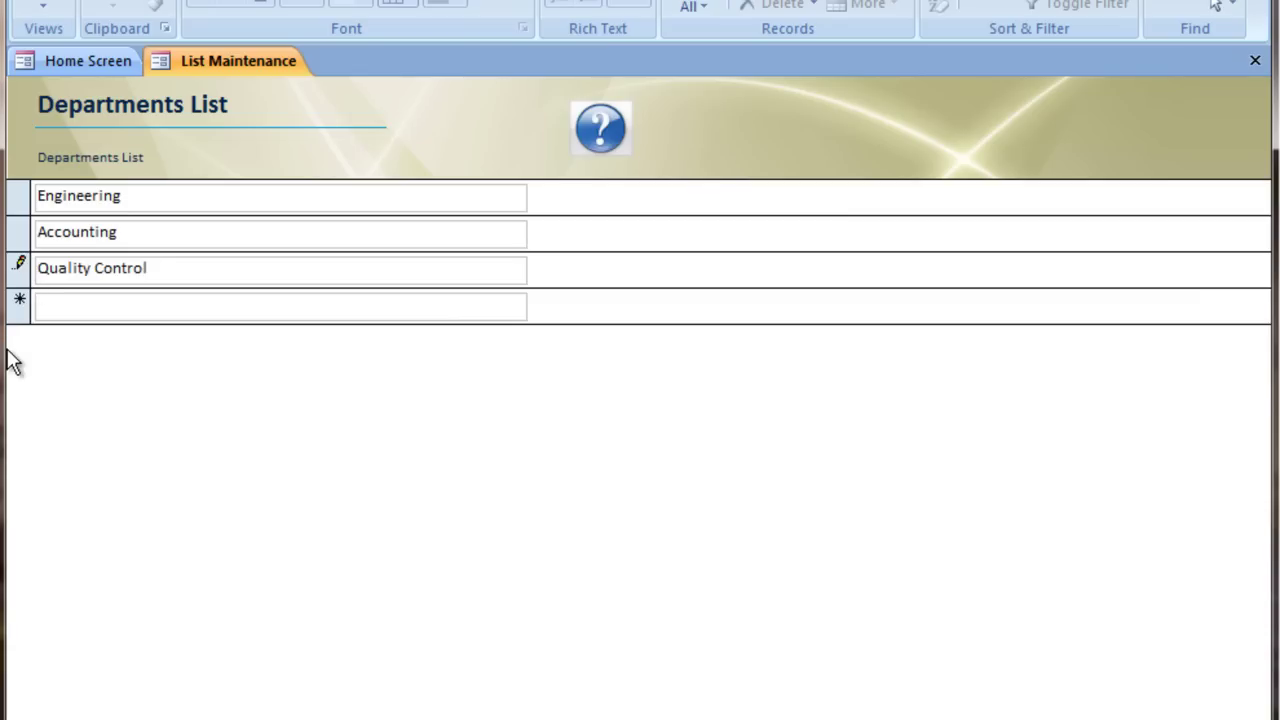
{"action": "key", "text": "Tab"}
{"action": "key", "text": "ctrl+F4"}
Step: Show the Department drop-down on Employee Data's Position and Compensation tab
{"action": "left_click", "coordinate": [232, 309]}
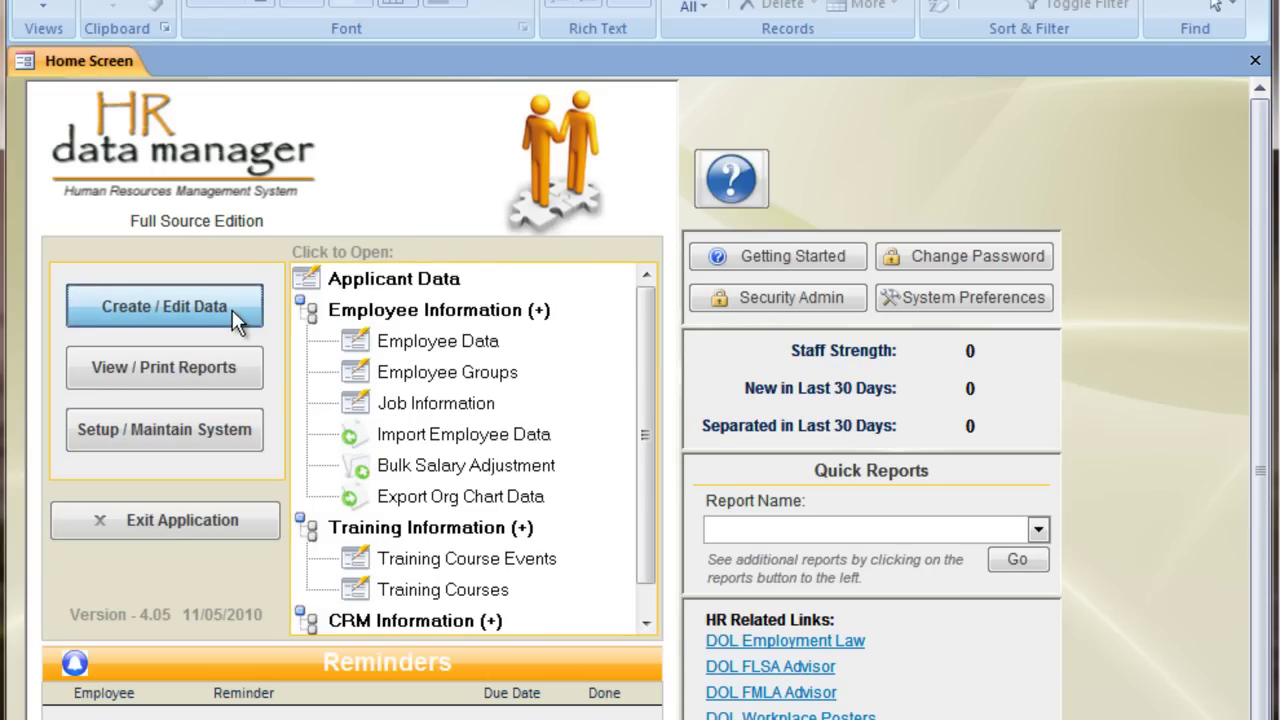
{"action": "left_click", "coordinate": [427, 341]}
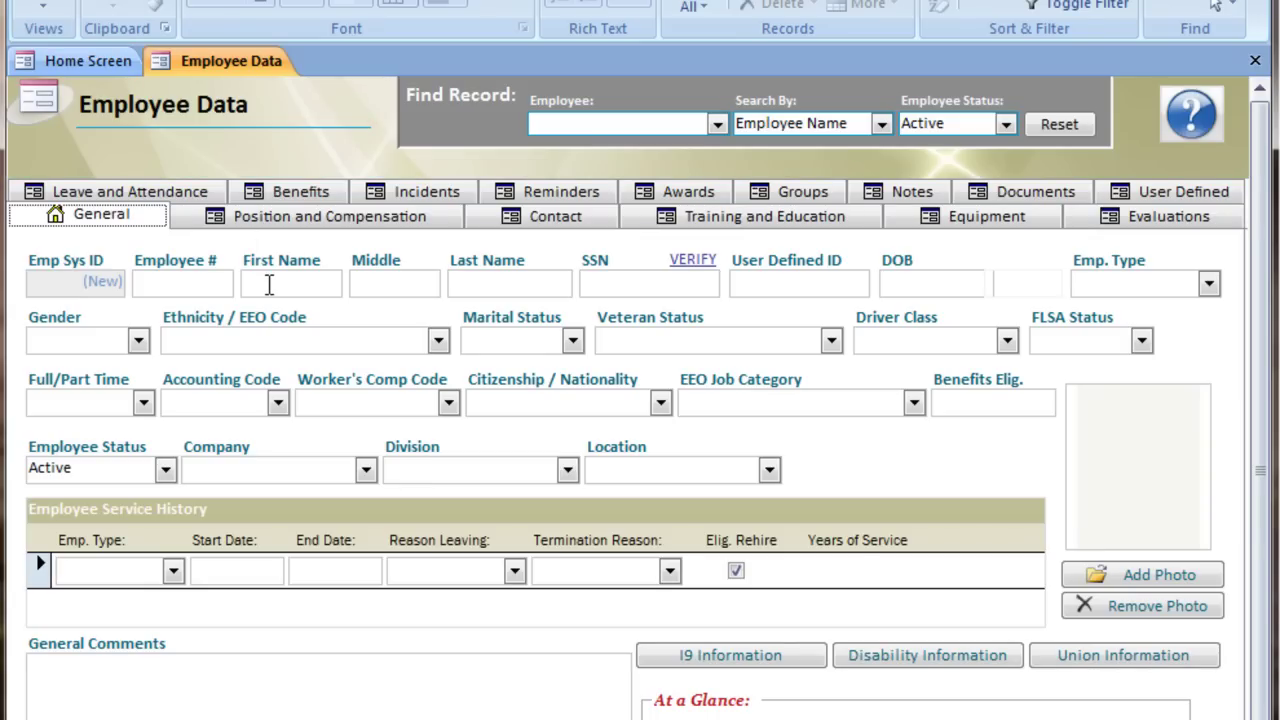
{"action": "left_click", "coordinate": [296, 217]}
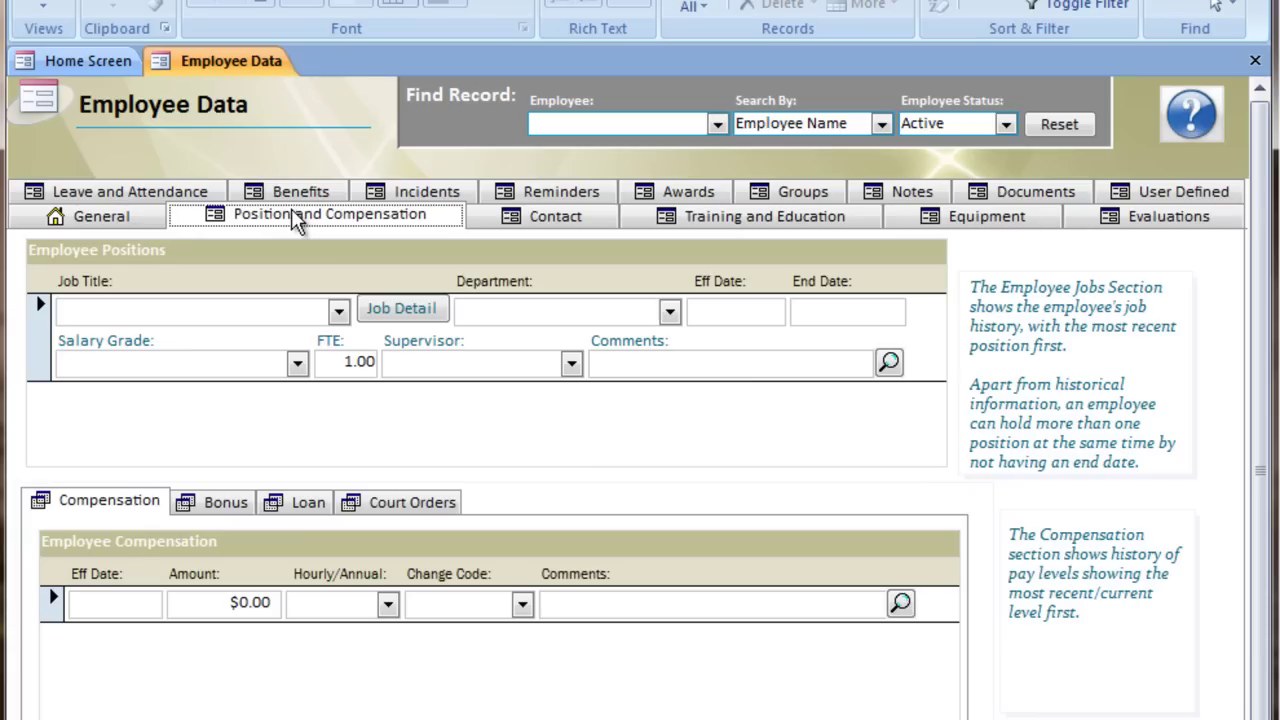
{"action": "left_click", "coordinate": [669, 312]}
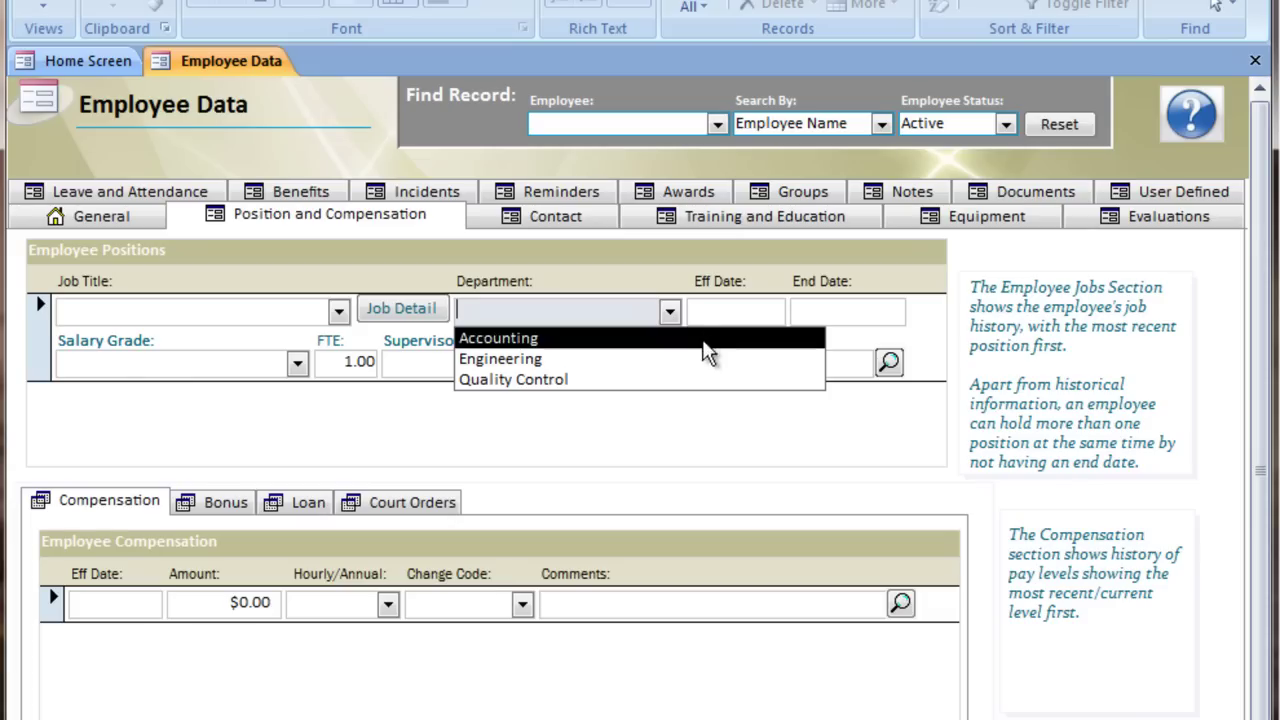
Step: Edit the Department combo's list items and add 'Another New Department'
{"action": "double_click", "coordinate": [645, 310]}
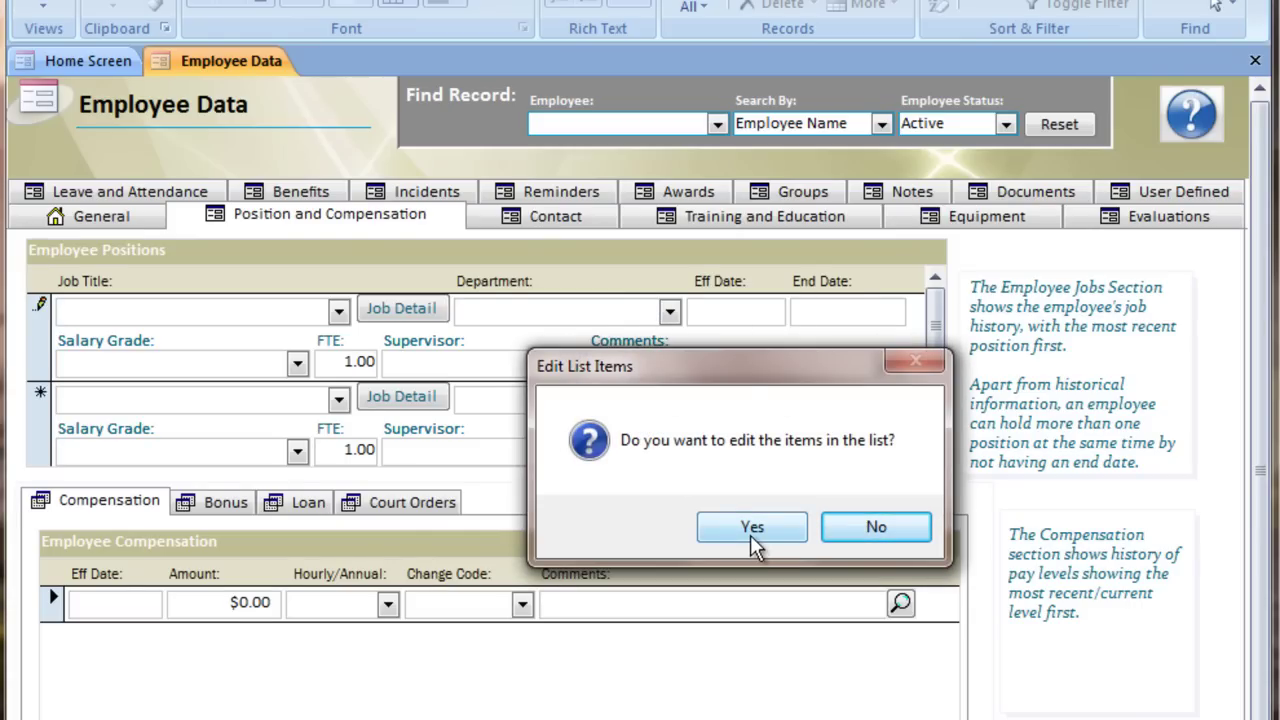
{"action": "left_click", "coordinate": [752, 527]}
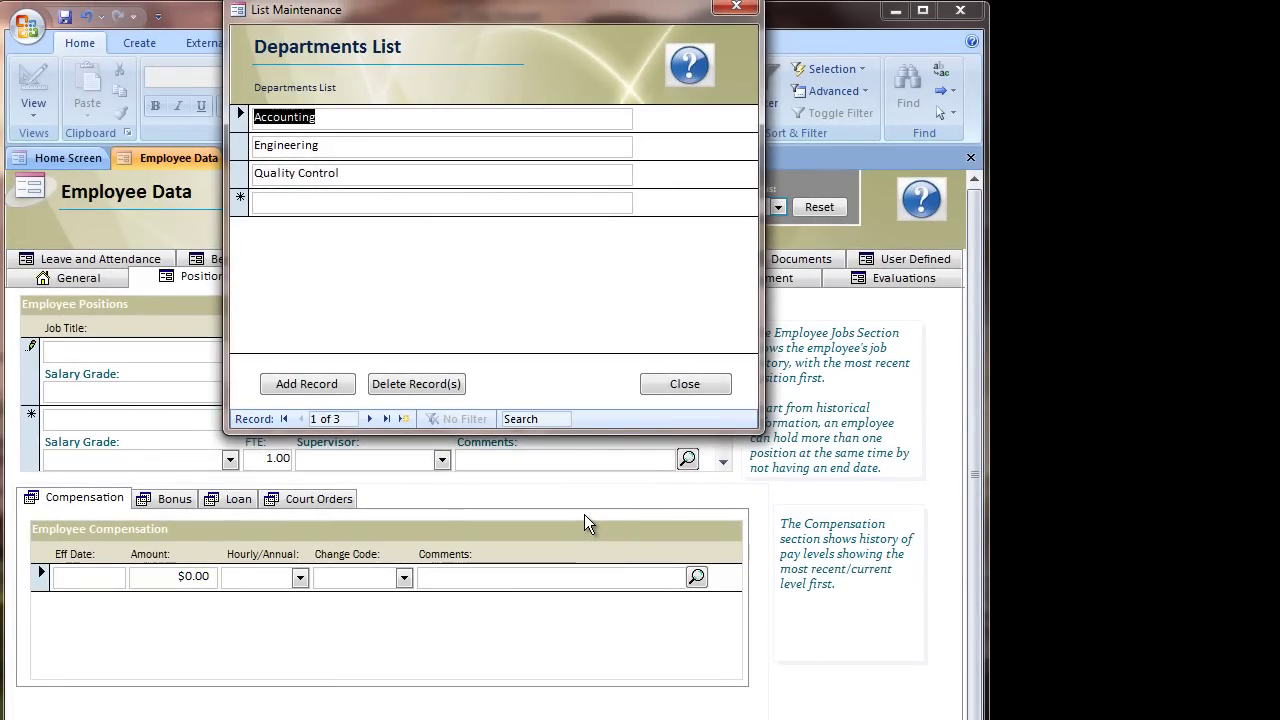
{"action": "left_click", "coordinate": [307, 200]}
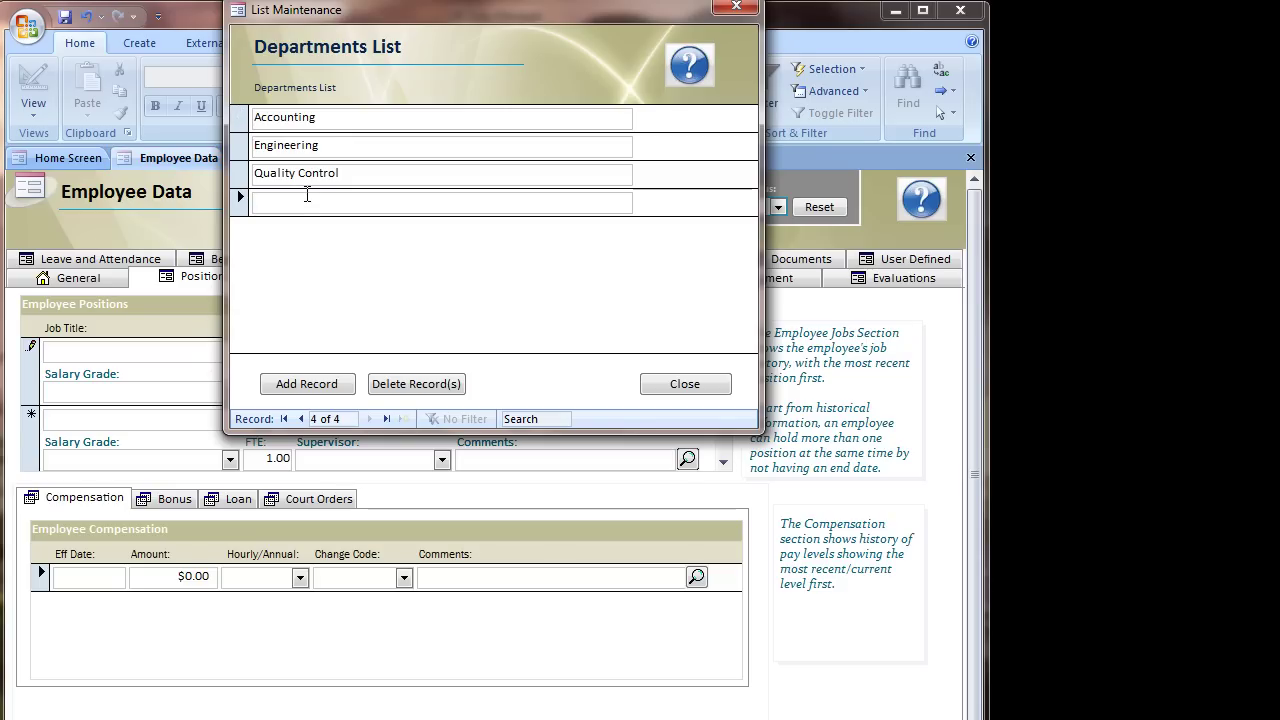
{"action": "type", "text": "Another New D"}
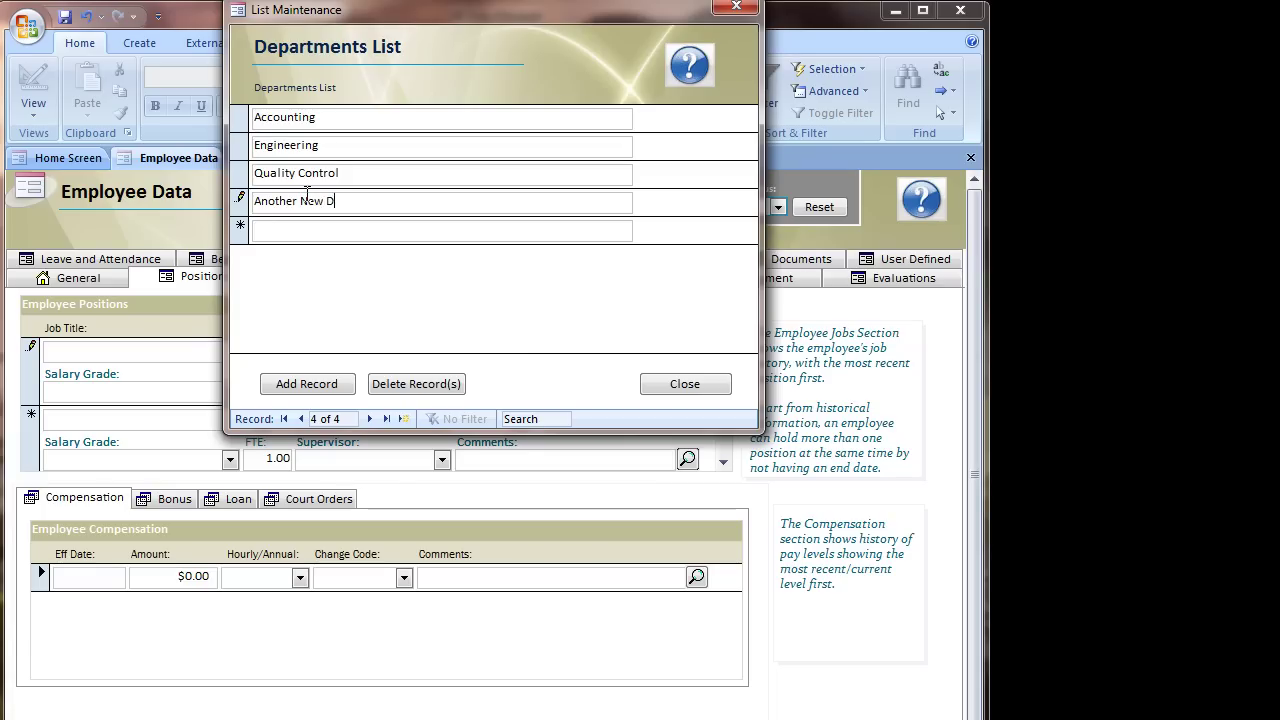
{"action": "type", "text": "epartment"}
{"action": "key", "text": "Return"}
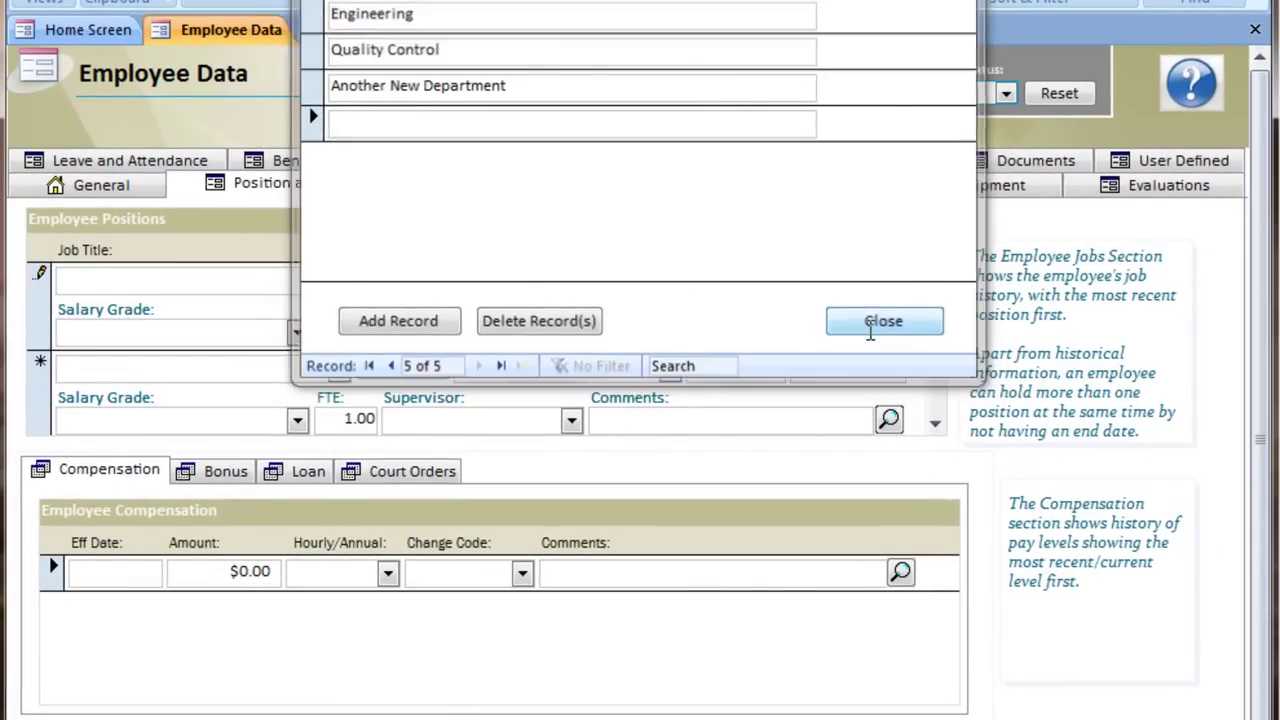
Step: Close the Departments List editor and confirm 'Another New Department' appears in the Department drop-down
{"action": "left_click", "coordinate": [685, 384]}
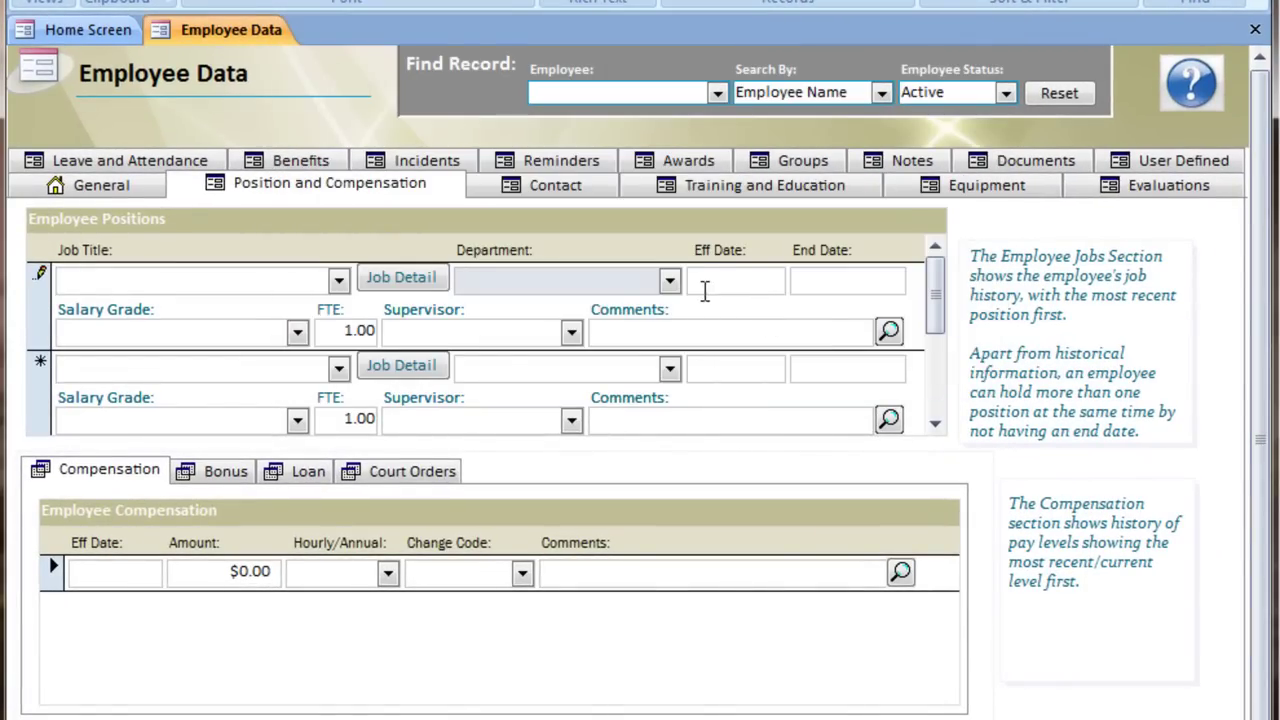
{"action": "left_click", "coordinate": [670, 281]}
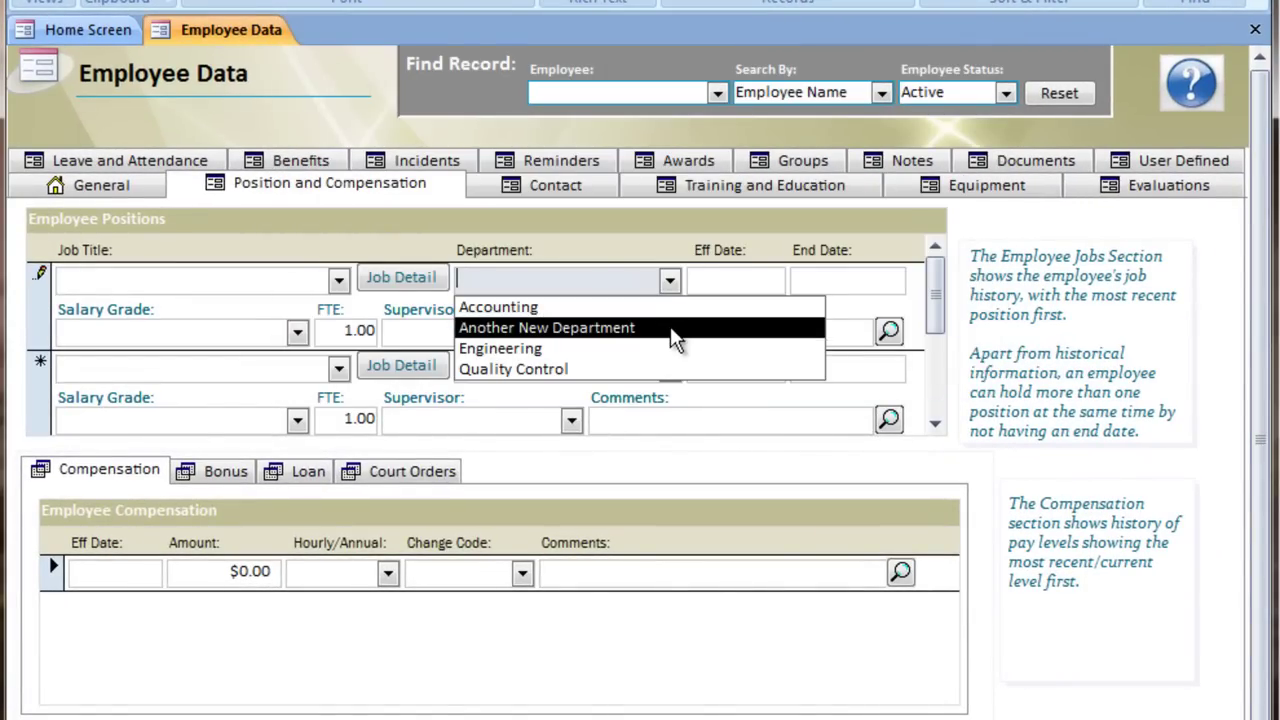